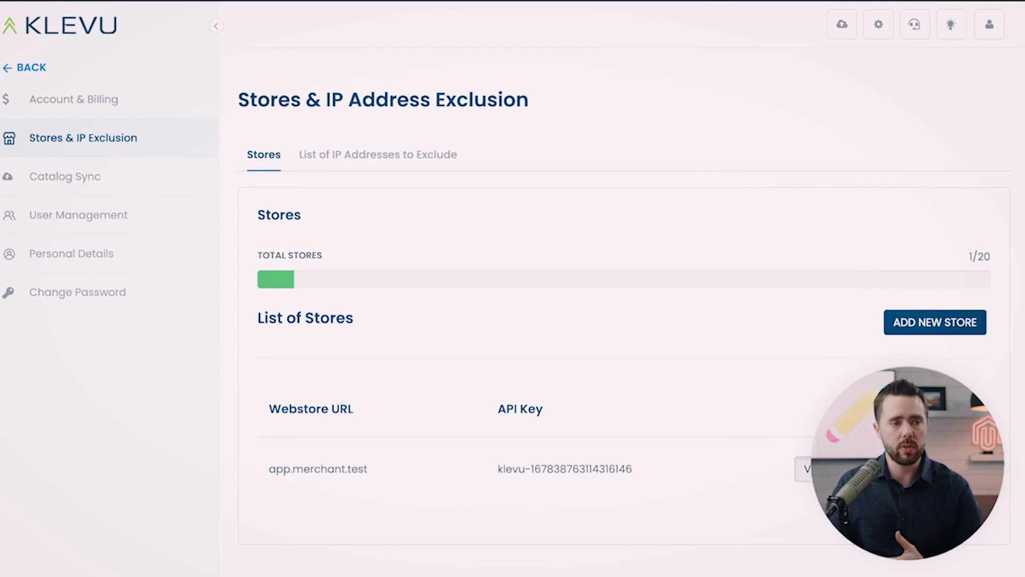
Open the store details for app.merchant.test in the Klevu Merchant Center, then close them.
{"action": "left_click", "coordinate": [841, 469]}
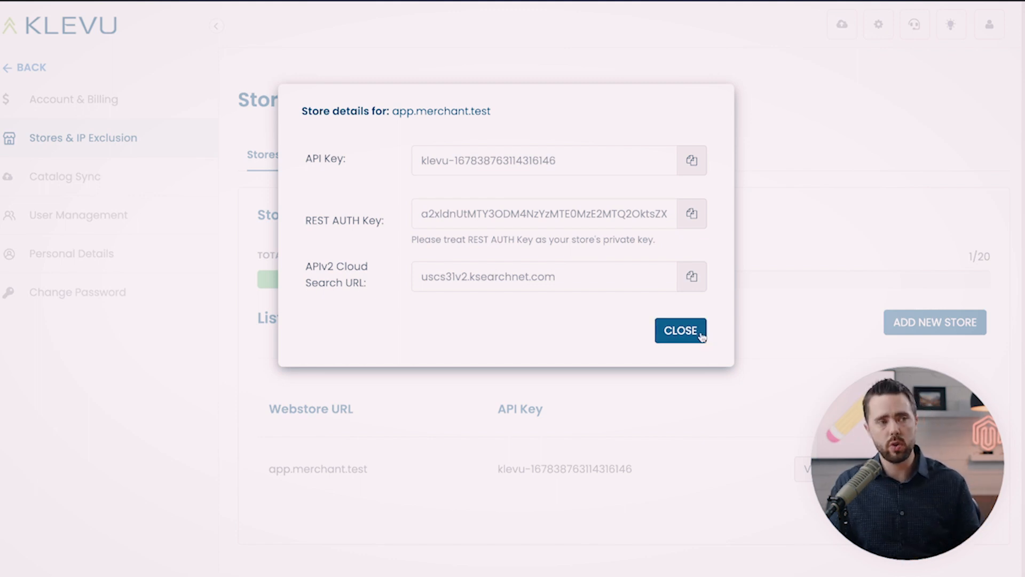
{"action": "left_click", "coordinate": [680, 331]}
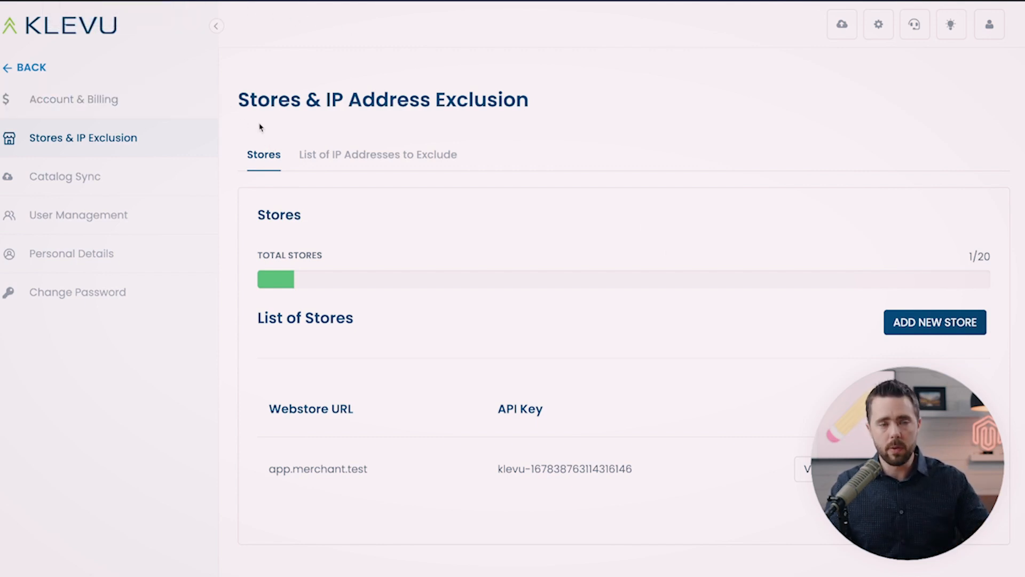
Switch to the Magento admin and review the Klevu Integration Status table and Advanced settings on the Integration page.
{"action": "key", "text": "ctrl+Tab"}
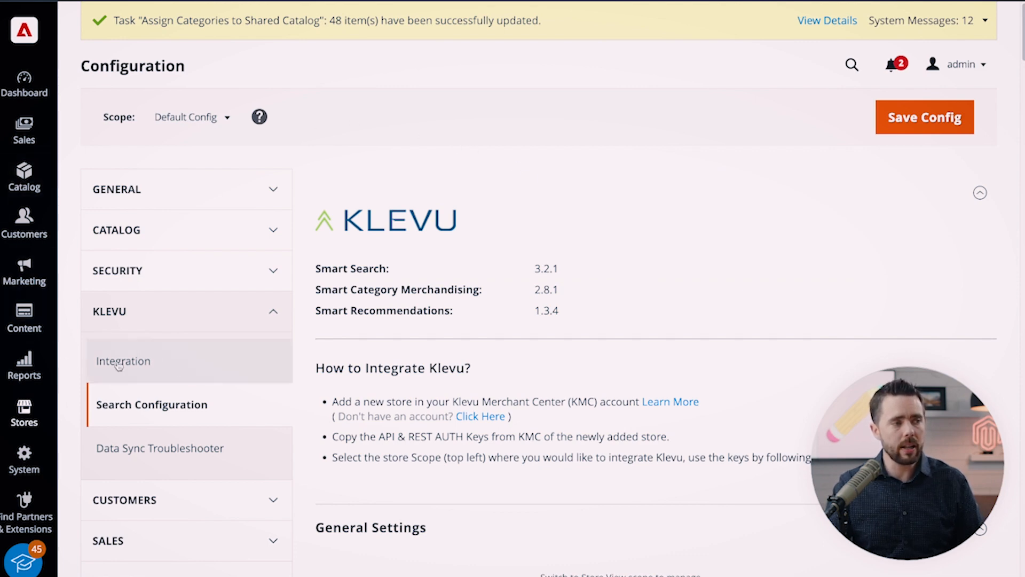
{"action": "left_click", "coordinate": [285, 369]}
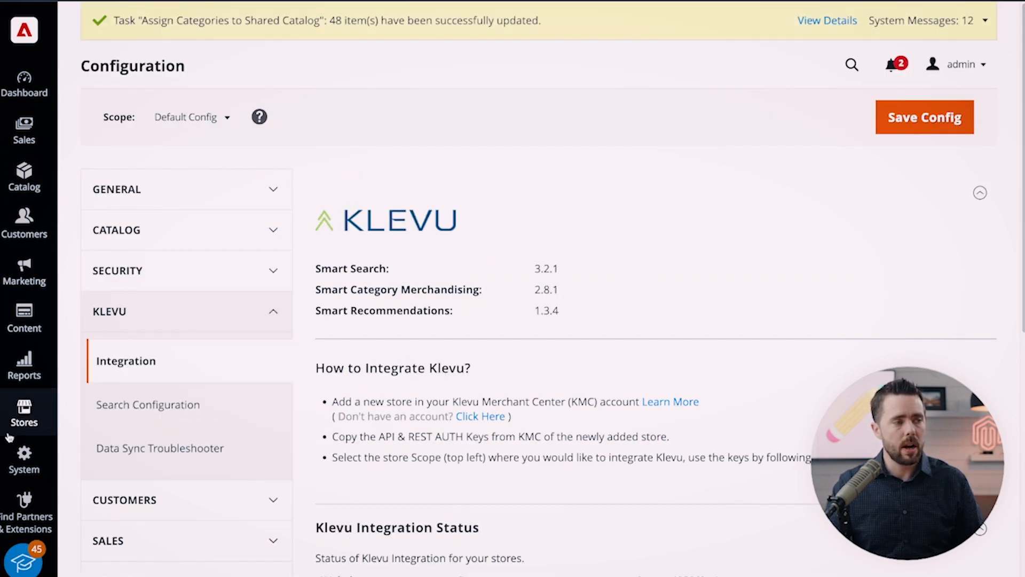
{"action": "left_click", "coordinate": [16, 420]}
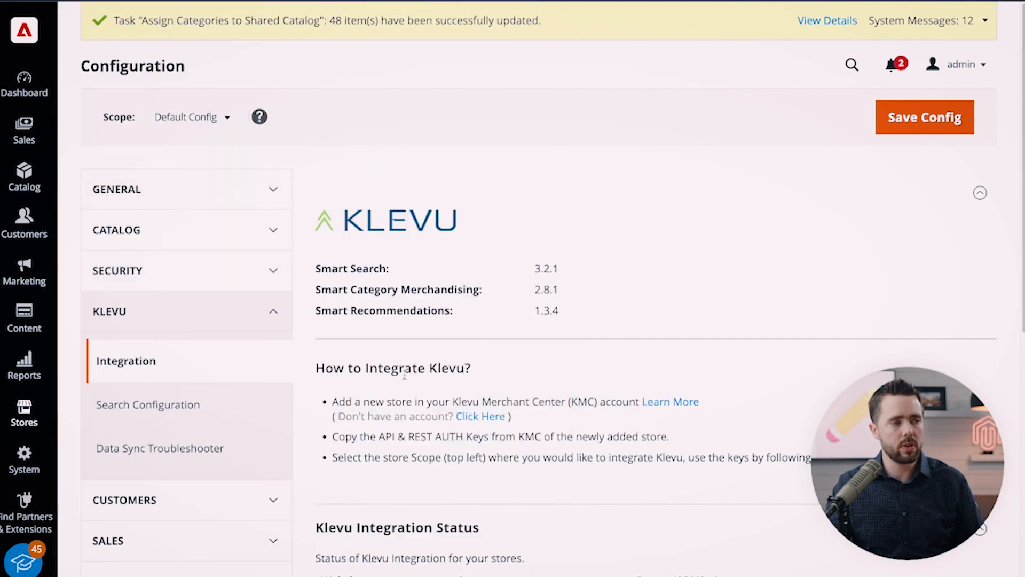
{"action": "scroll", "coordinate": [682, 418], "scroll_direction": "down", "scroll_amount": 1}
{"action": "scroll", "coordinate": [682, 418], "scroll_direction": "down", "scroll_amount": 5}
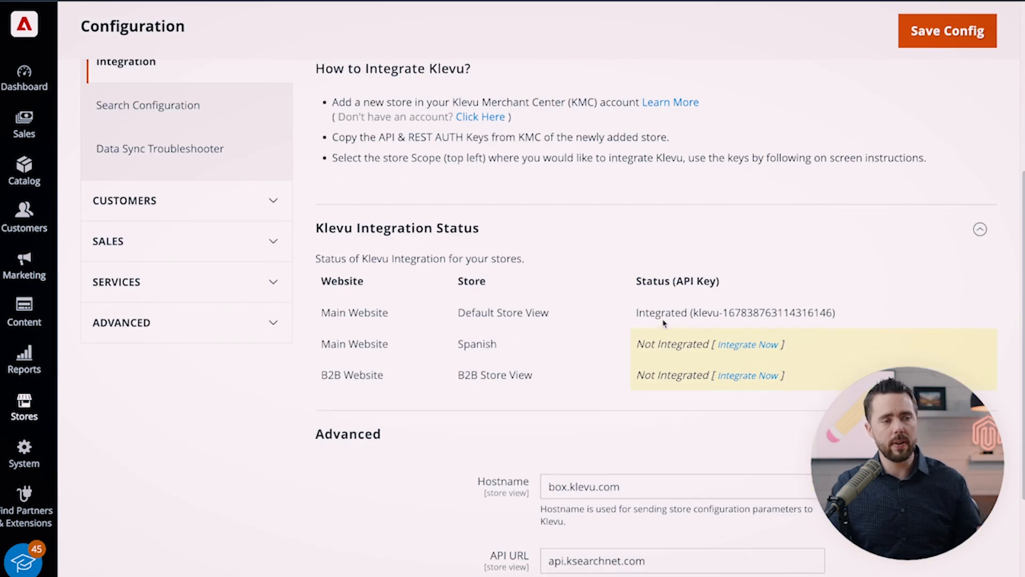
{"action": "left_click_drag", "start_coordinate": [328, 313], "coordinate": [812, 391]}
{"action": "left_click", "coordinate": [810, 375]}
{"action": "left_click_drag", "start_coordinate": [632, 313], "coordinate": [836, 314]}
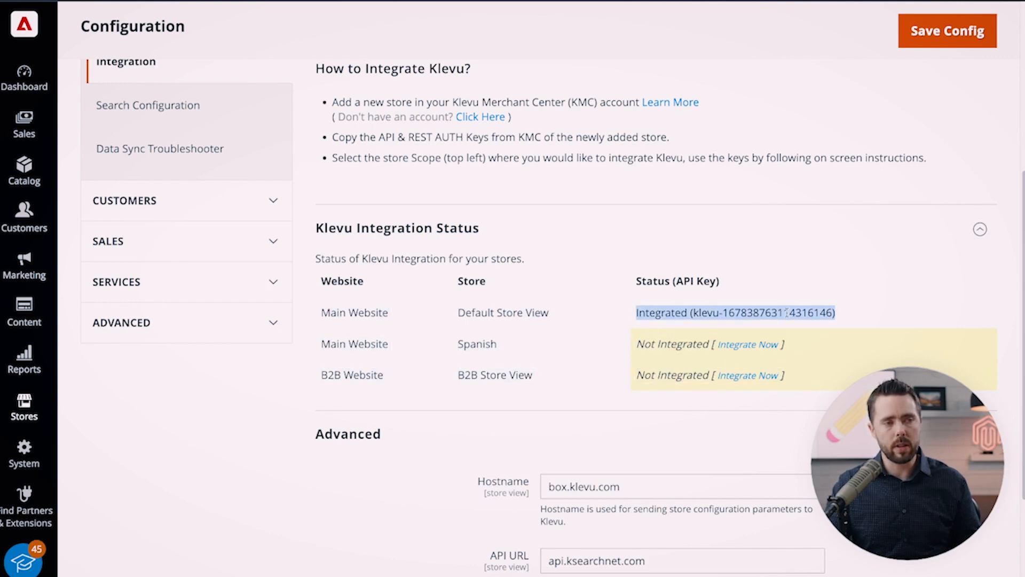
{"action": "left_click", "coordinate": [836, 314]}
{"action": "scroll", "coordinate": [786, 331], "scroll_direction": "down", "scroll_amount": 1}
{"action": "scroll", "coordinate": [785, 331], "scroll_direction": "down", "scroll_amount": 2}
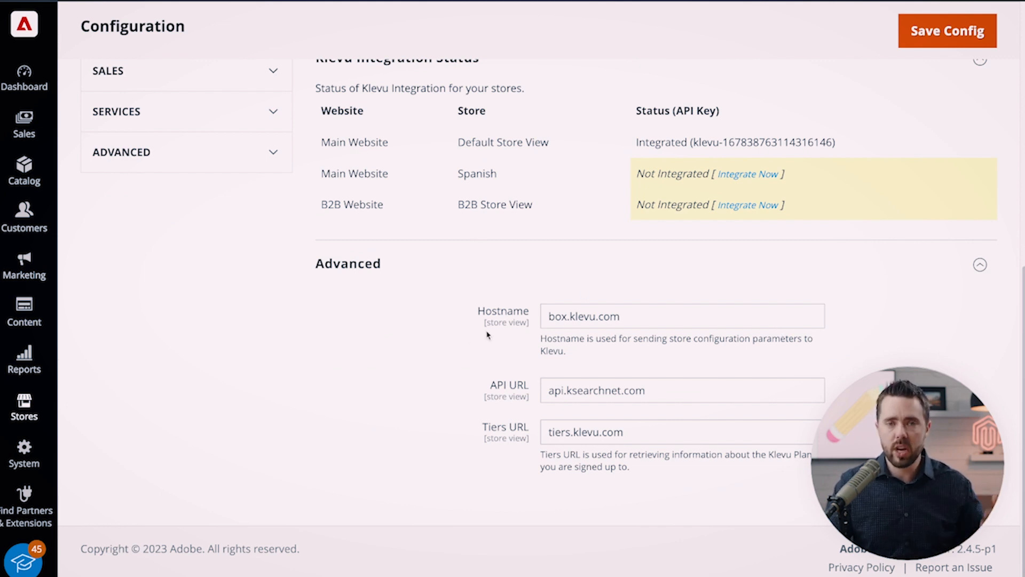
{"action": "scroll", "coordinate": [485, 309], "scroll_direction": "up", "scroll_amount": 1}
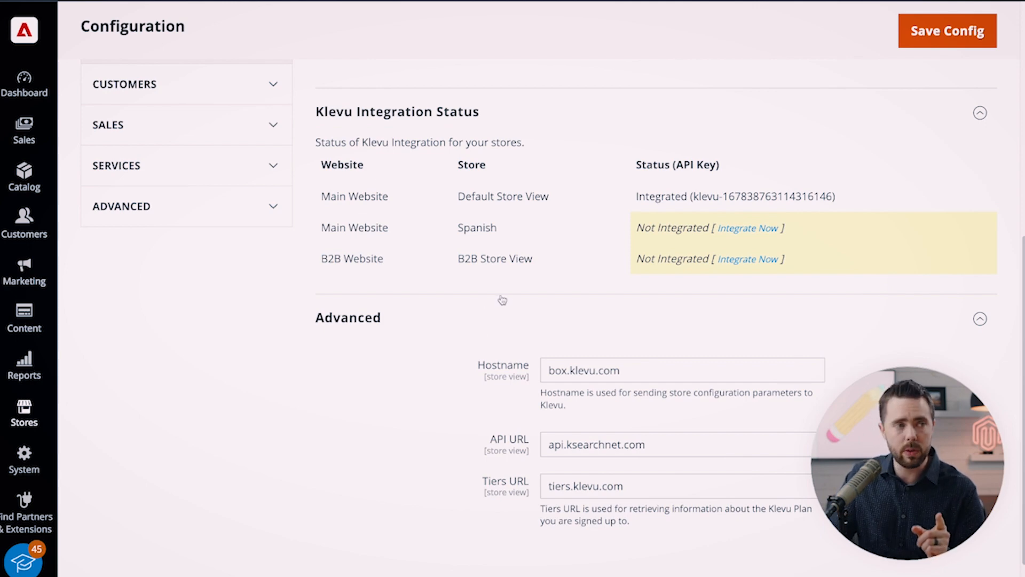
{"action": "scroll", "coordinate": [502, 299], "scroll_direction": "up", "scroll_amount": 1}
{"action": "scroll", "coordinate": [502, 299], "scroll_direction": "up", "scroll_amount": 1}
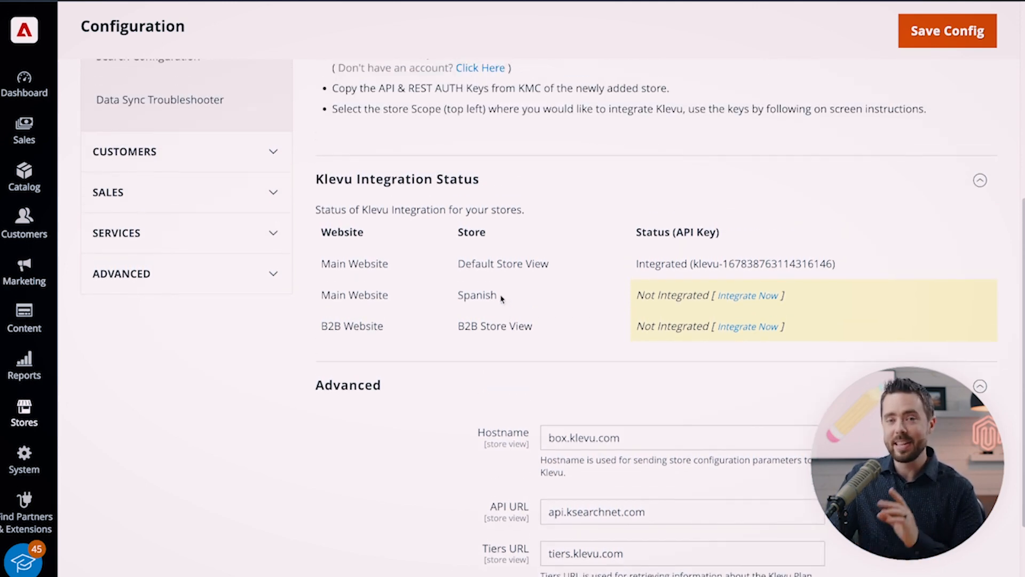
{"action": "scroll", "coordinate": [502, 297], "scroll_direction": "up", "scroll_amount": 6}
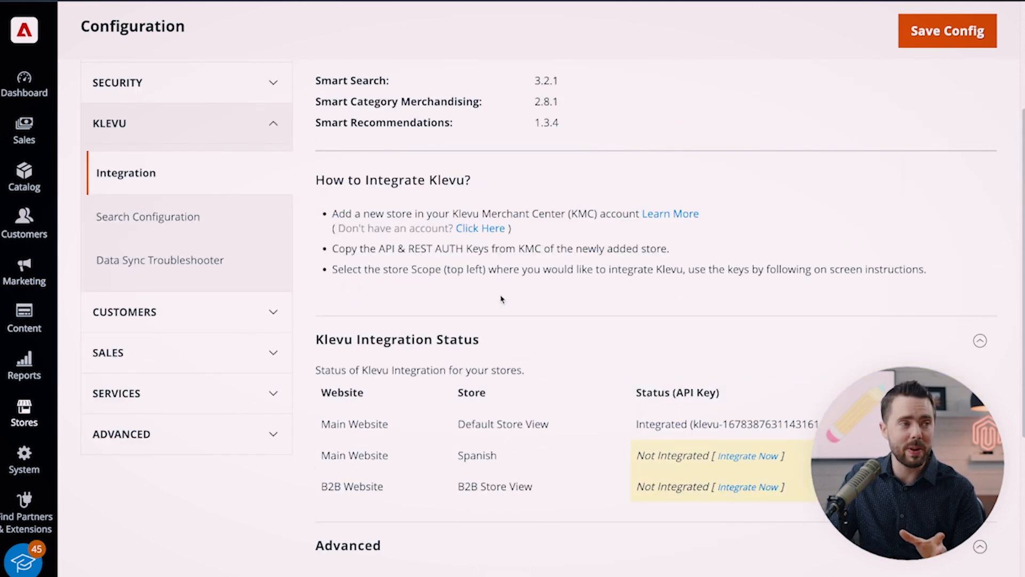
Switch the configuration scope to Default Store View, confirming the scope change.
{"action": "left_click", "coordinate": [208, 121]}
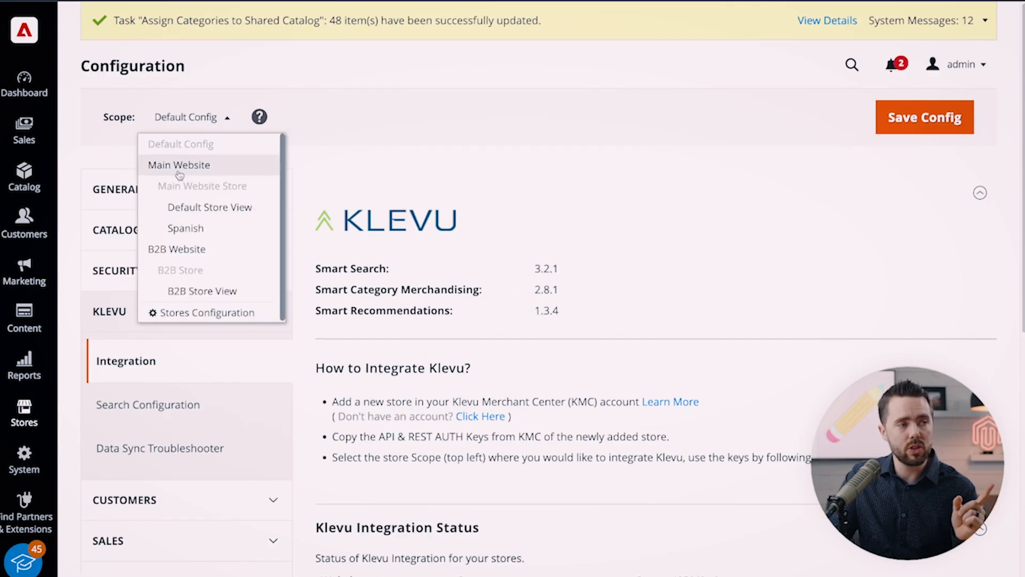
{"action": "left_click", "coordinate": [201, 214]}
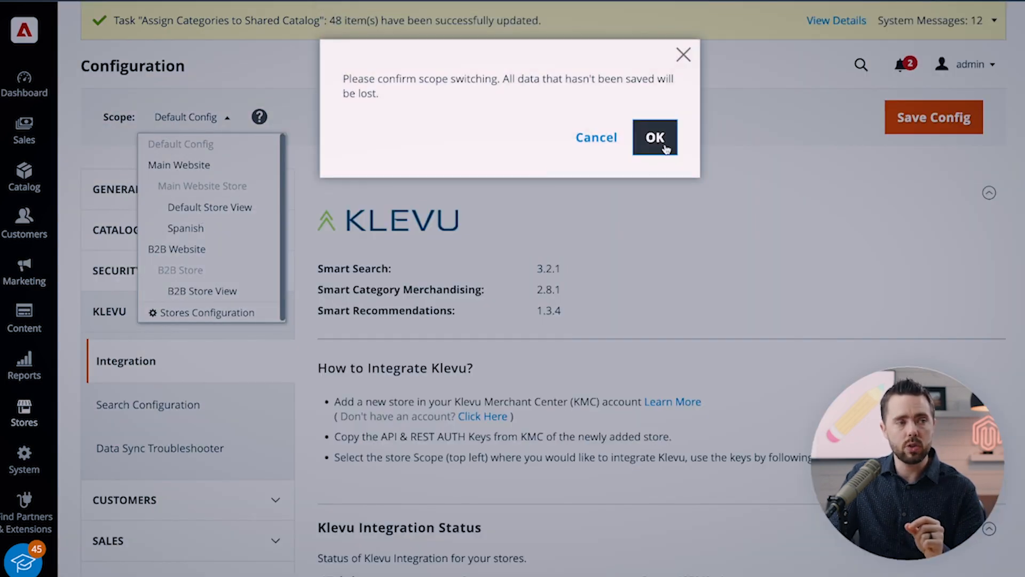
{"action": "left_click", "coordinate": [664, 147]}
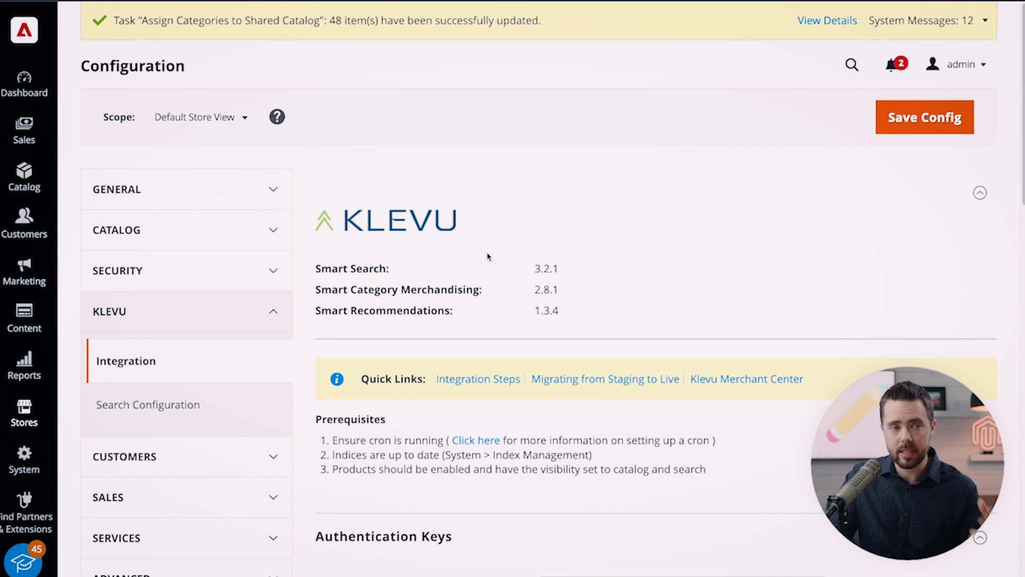
Compare the Default Store View's Authentication Keys with the store details shown in the Klevu Merchant Center.
{"action": "scroll", "coordinate": [488, 257], "scroll_direction": "down", "scroll_amount": 8}
{"action": "scroll", "coordinate": [487, 256], "scroll_direction": "up", "scroll_amount": 1}
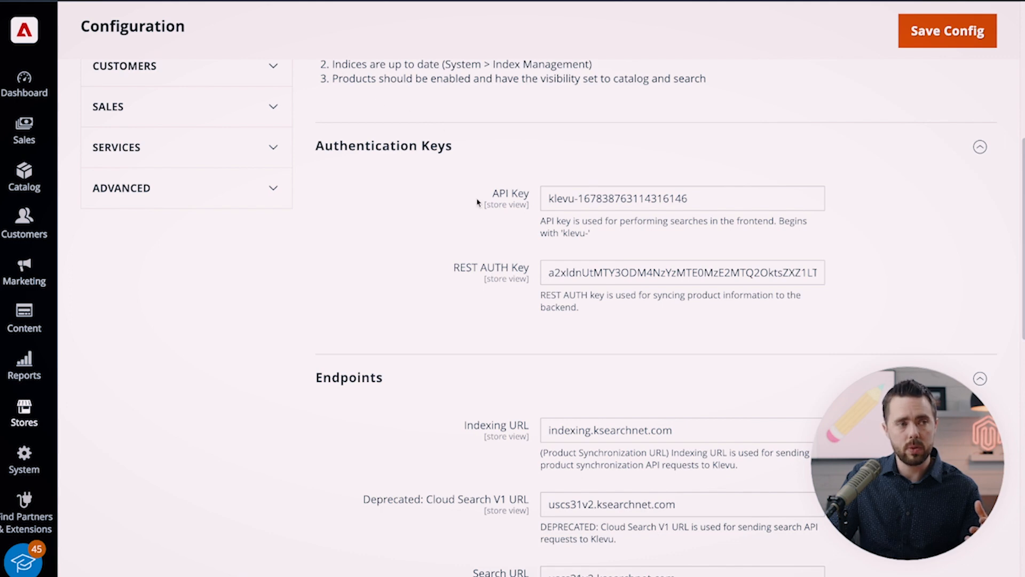
{"action": "left_click", "coordinate": [337, 13]}
{"action": "left_click", "coordinate": [804, 469]}
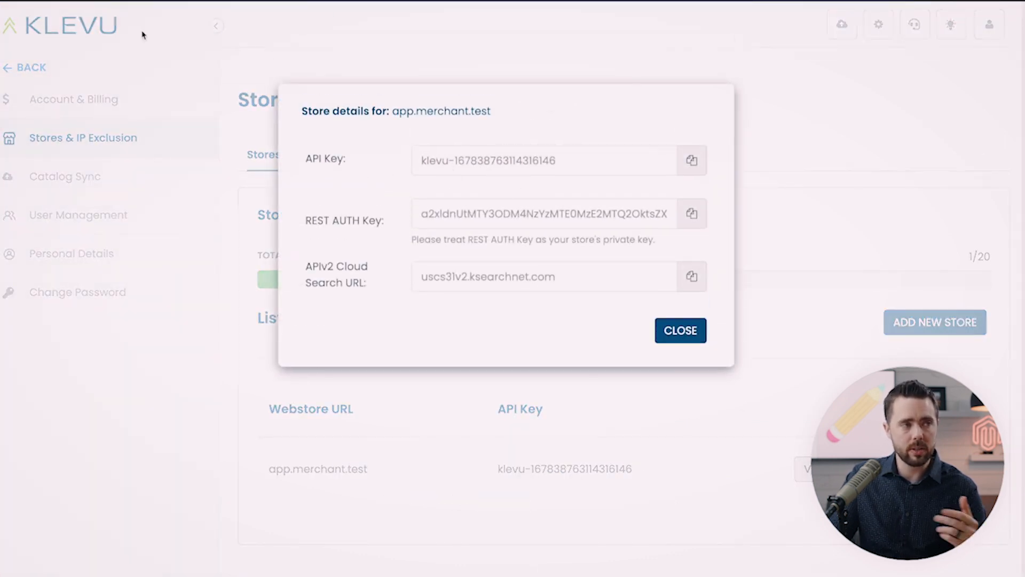
{"action": "left_click", "coordinate": [160, 6]}
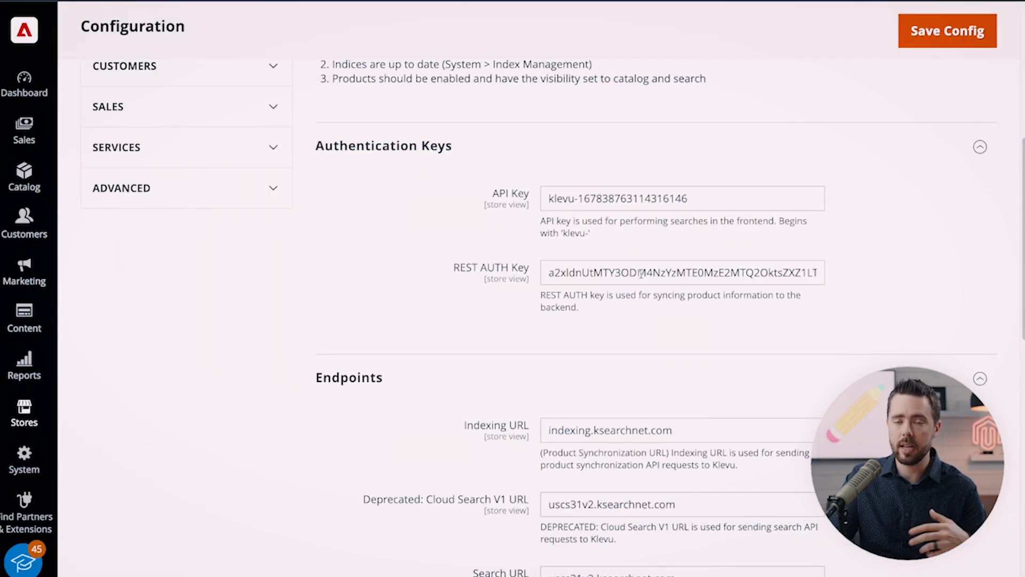
{"action": "scroll", "coordinate": [405, 454], "scroll_direction": "down", "scroll_amount": 1}
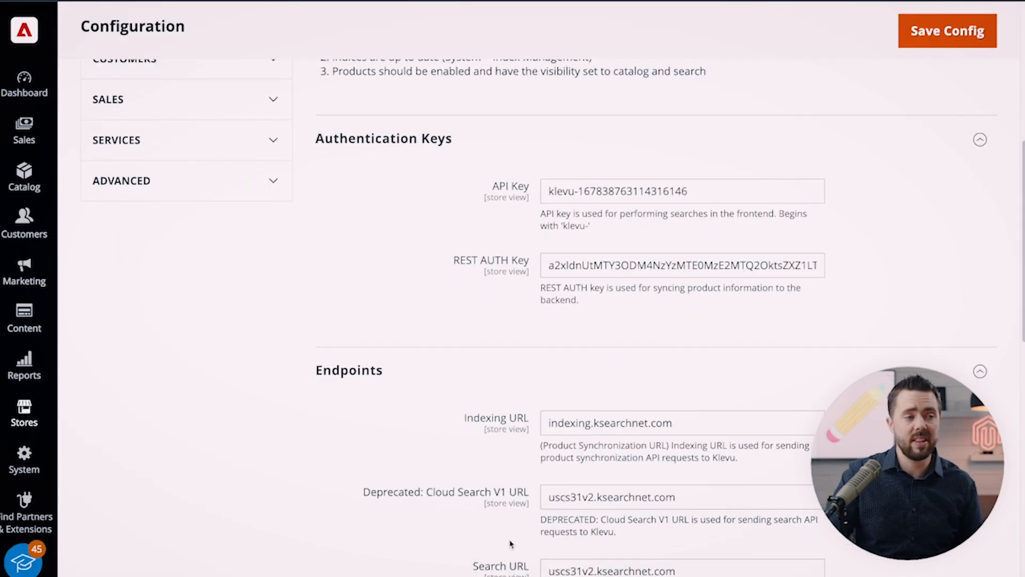
{"action": "scroll", "coordinate": [405, 454], "scroll_direction": "up", "scroll_amount": 3}
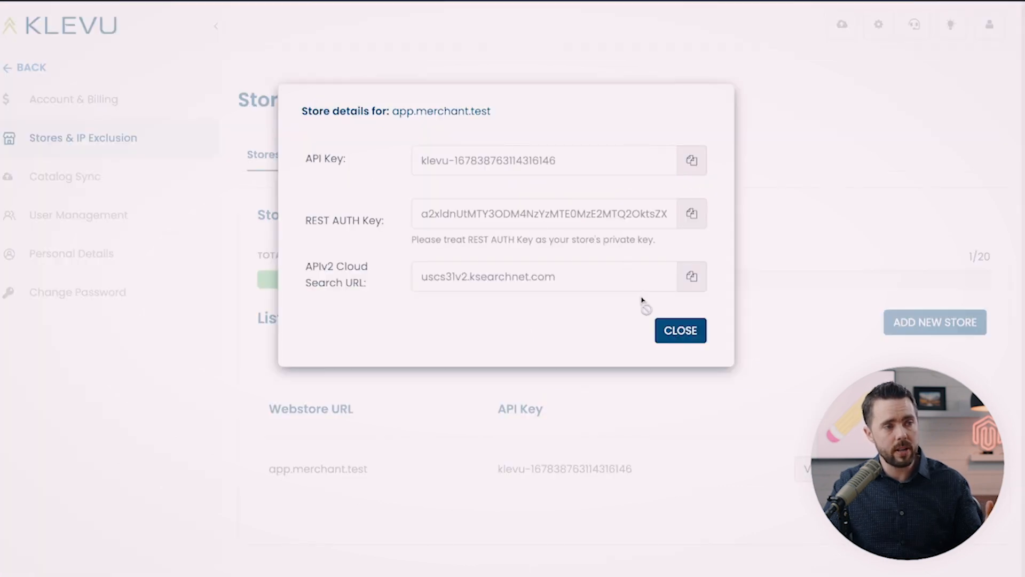
{"action": "left_click", "coordinate": [675, 333]}
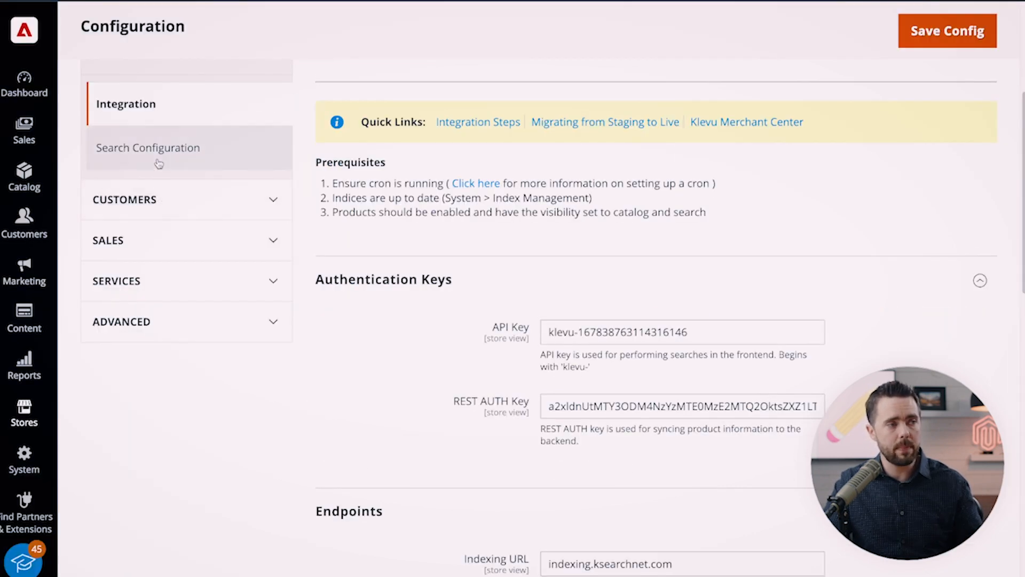
Open Klevu Search Configuration and review the scope options and Data Sync Settings.
{"action": "left_click", "coordinate": [200, 166]}
{"action": "scroll", "coordinate": [347, 279], "scroll_direction": "down", "scroll_amount": 4}
{"action": "scroll", "coordinate": [339, 270], "scroll_direction": "up", "scroll_amount": 4}
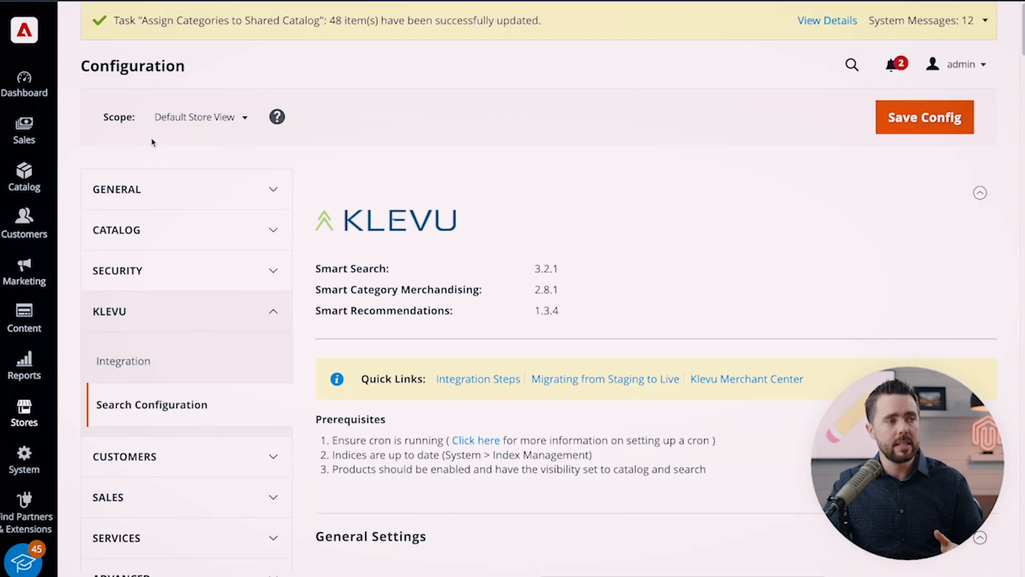
{"action": "left_click", "coordinate": [206, 115]}
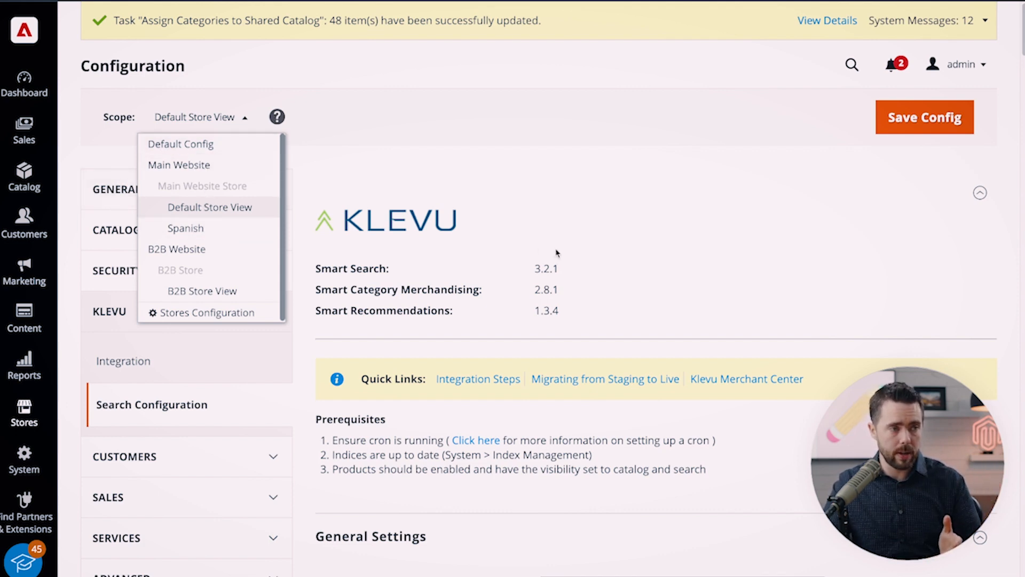
{"action": "scroll", "coordinate": [555, 253], "scroll_direction": "down", "scroll_amount": 12}
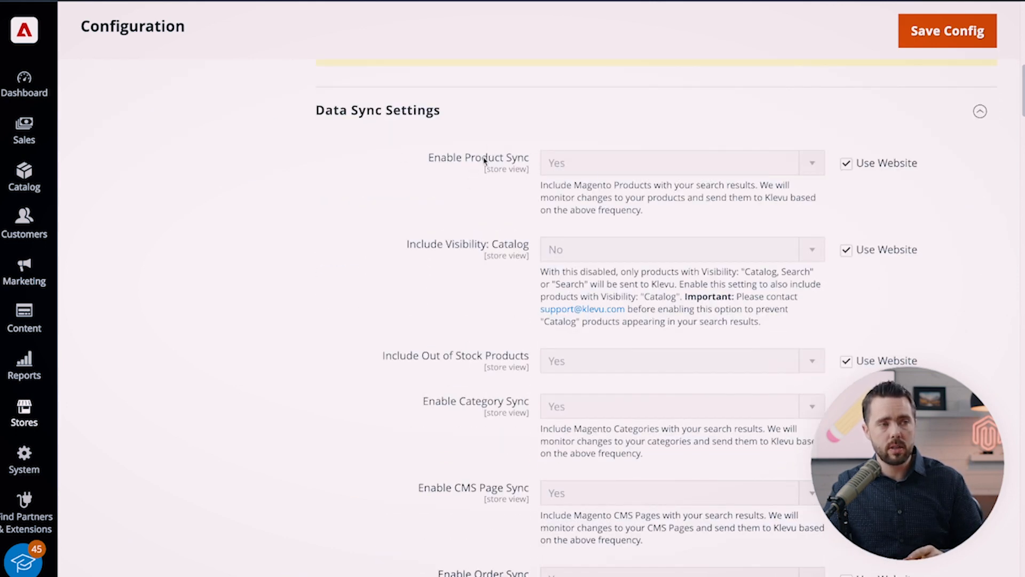
{"action": "scroll", "coordinate": [495, 235], "scroll_direction": "down", "scroll_amount": 2}
{"action": "scroll", "coordinate": [496, 235], "scroll_direction": "down", "scroll_amount": 12}
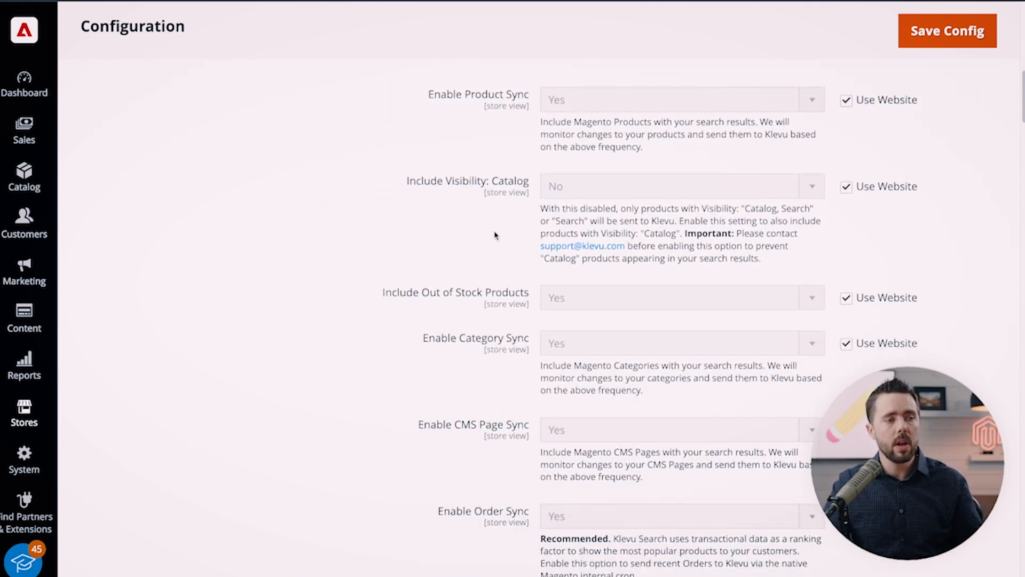
{"action": "scroll", "coordinate": [495, 235], "scroll_direction": "up", "scroll_amount": 1}
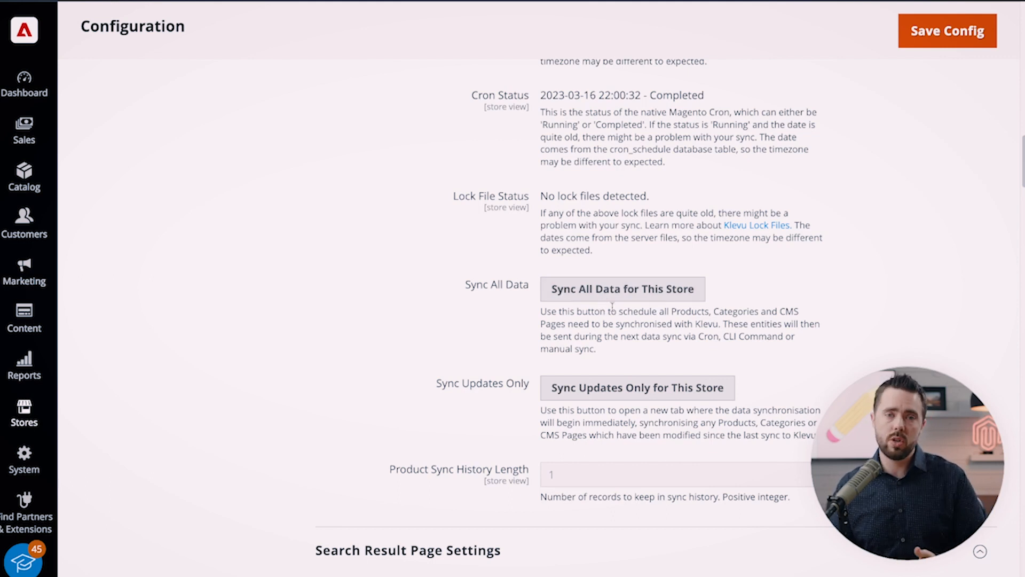
{"action": "scroll", "coordinate": [600, 222], "scroll_direction": "up", "scroll_amount": 15}
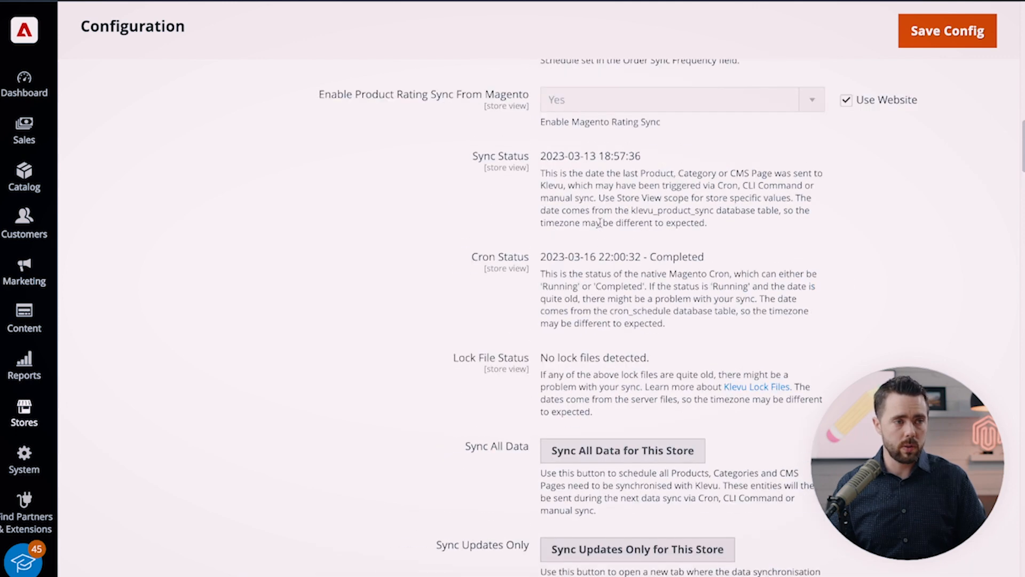
Return to Klevu Integration and inspect the API Key field under Authentication Keys.
{"action": "left_click", "coordinate": [230, 283]}
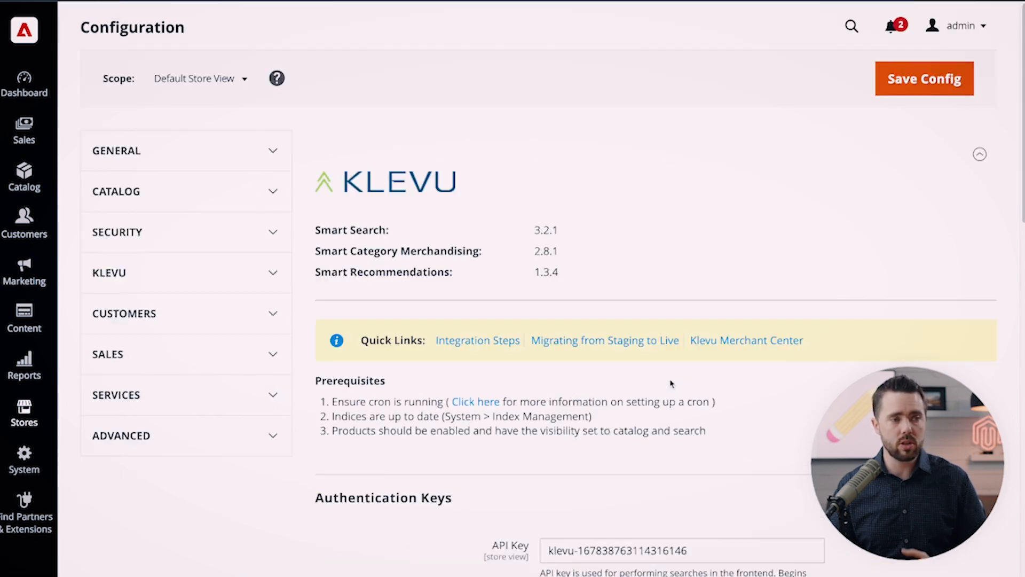
{"action": "scroll", "coordinate": [671, 382], "scroll_direction": "down", "scroll_amount": 1}
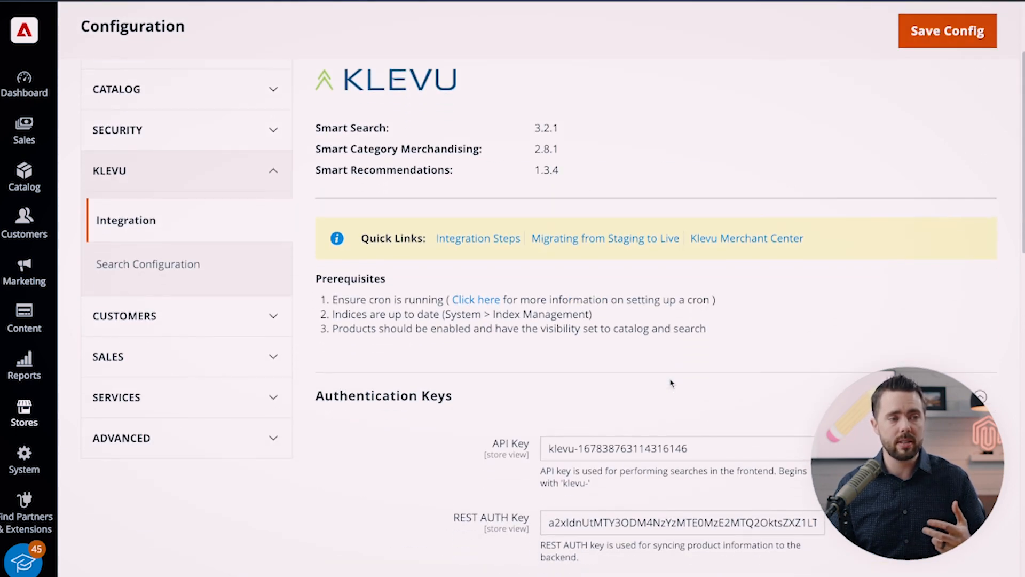
{"action": "triple_click", "coordinate": [581, 449]}
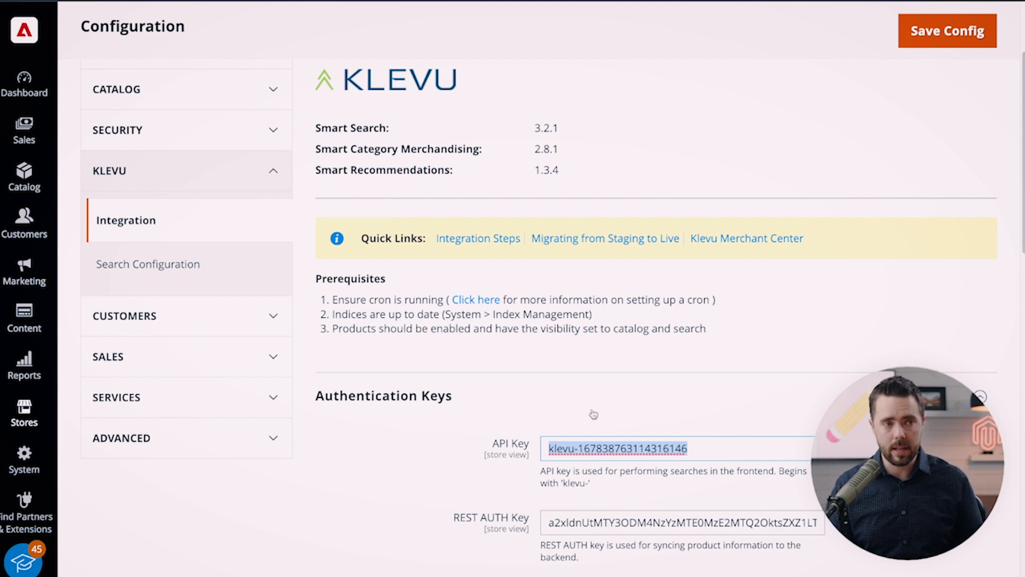
{"action": "left_click", "coordinate": [611, 311]}
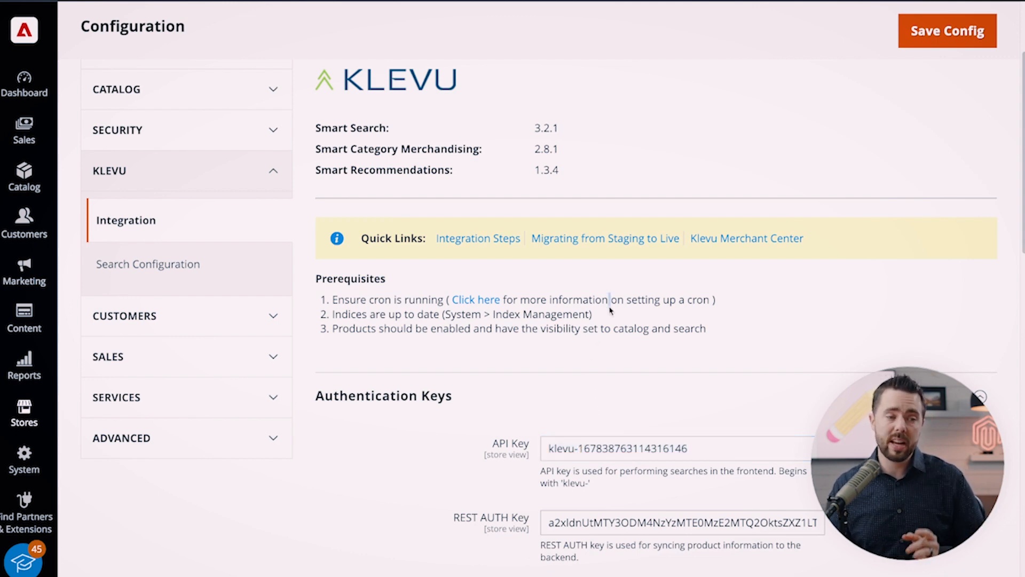
{"action": "scroll", "coordinate": [609, 401], "scroll_direction": "down", "scroll_amount": 1}
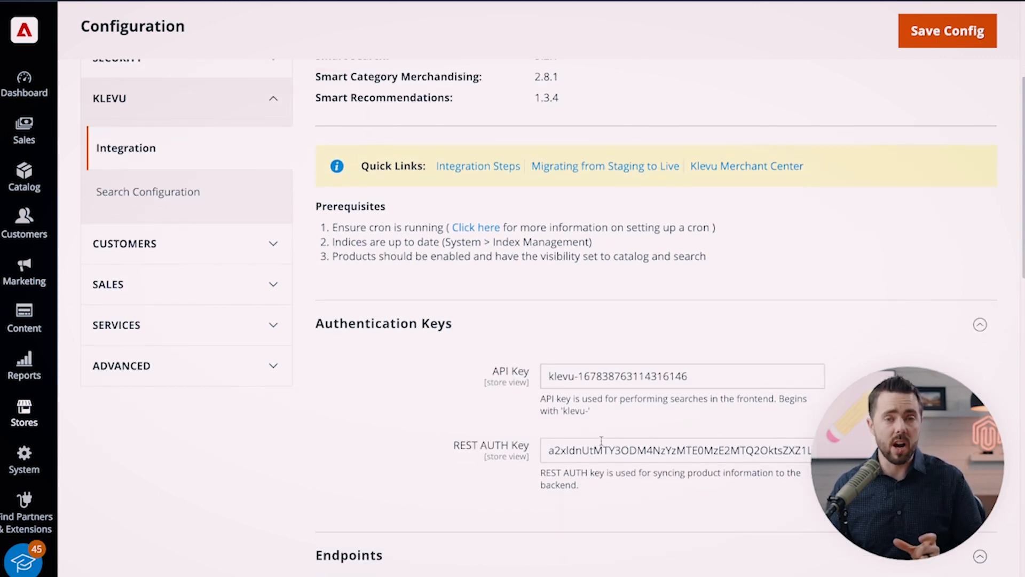